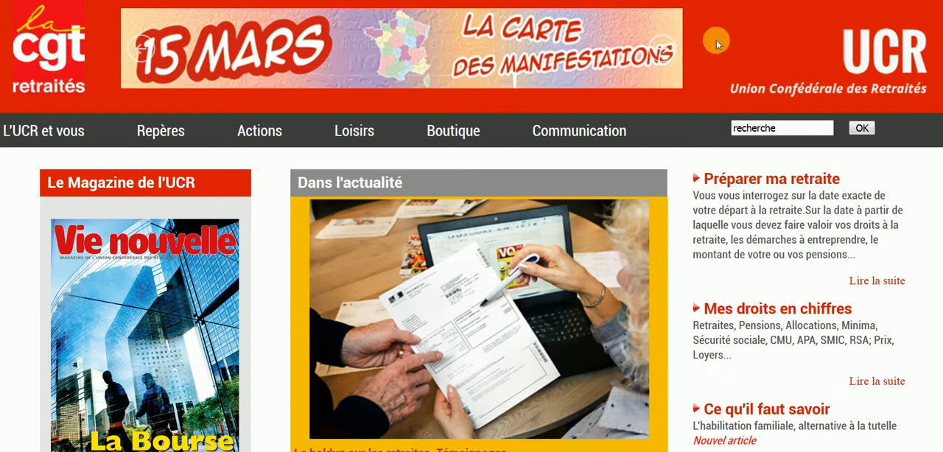
# - Open the 15 Mars demonstrations map, choose to add an initiative, and sign in with the account identifier and password
pyautogui.click(412, 42)
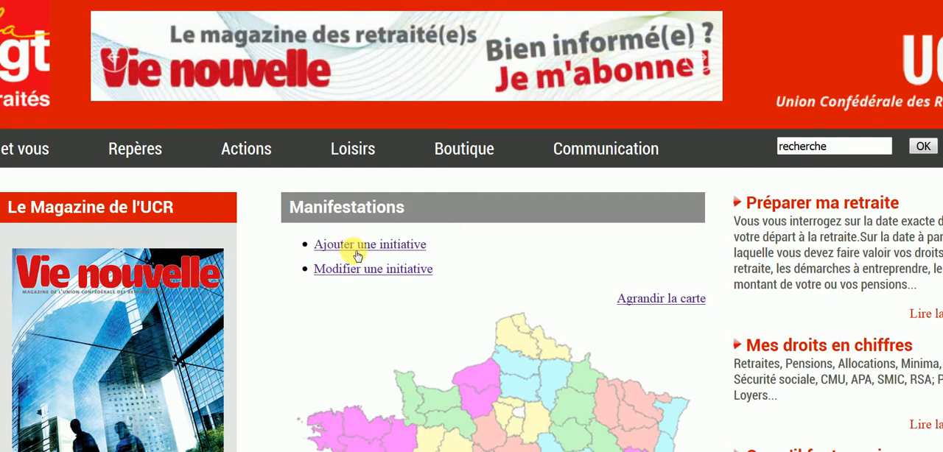
pyautogui.click(359, 254)
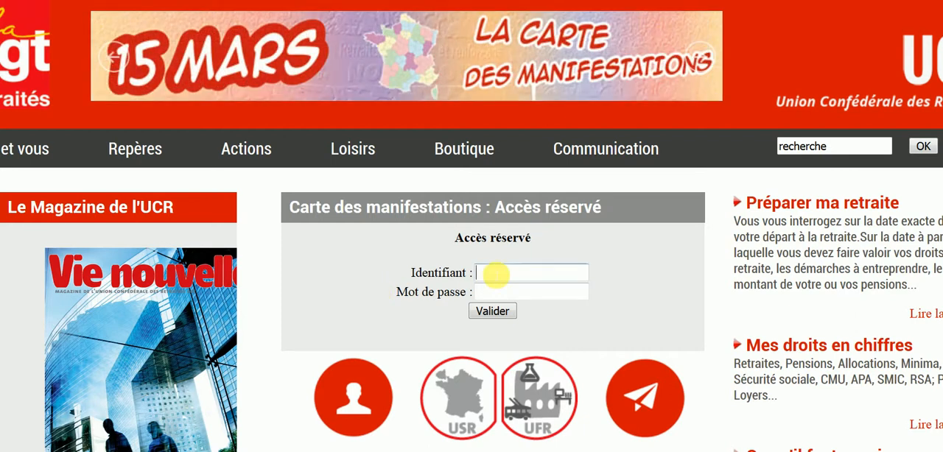
pyautogui.write('xxxxxxx')
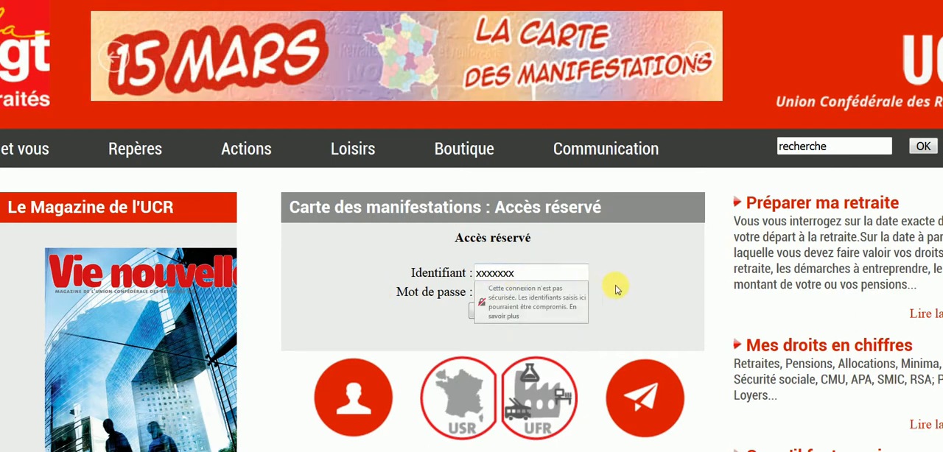
pyautogui.click(533, 294)
pyautogui.write('xxxxxx')
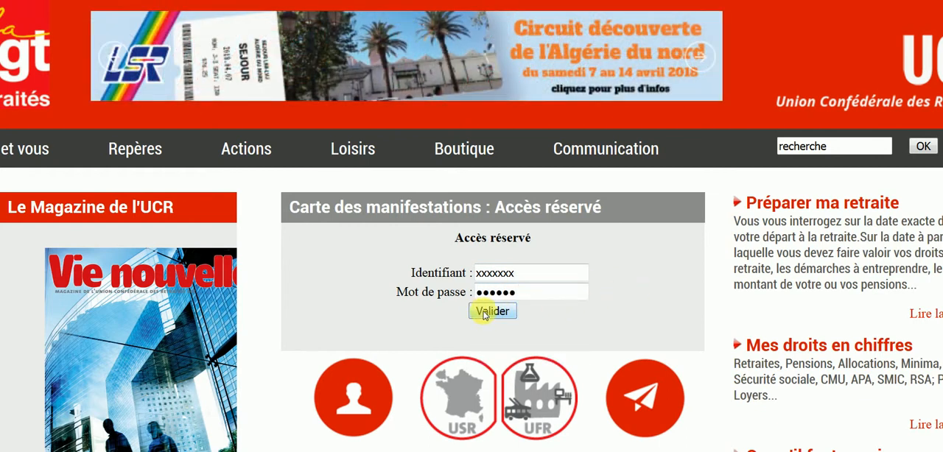
pyautogui.click(492, 312)
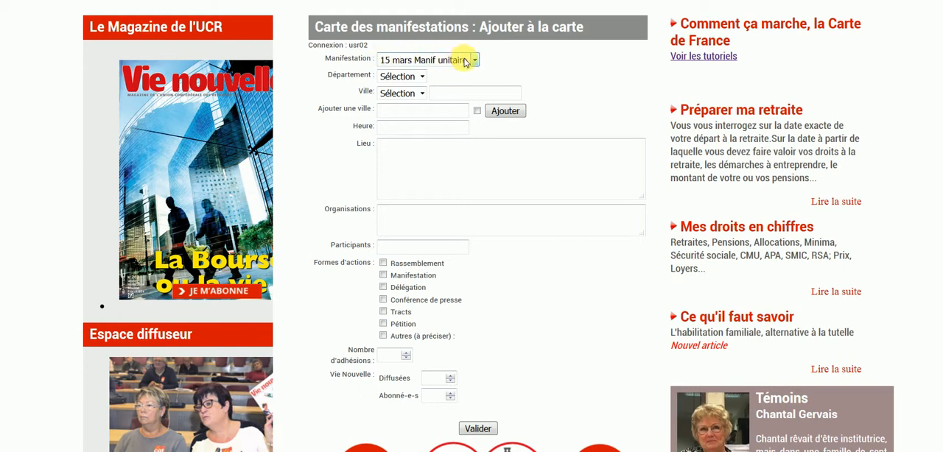
# - Set the initiative's department to 05 and choose BRIANCON as its town
pyautogui.click(423, 77)
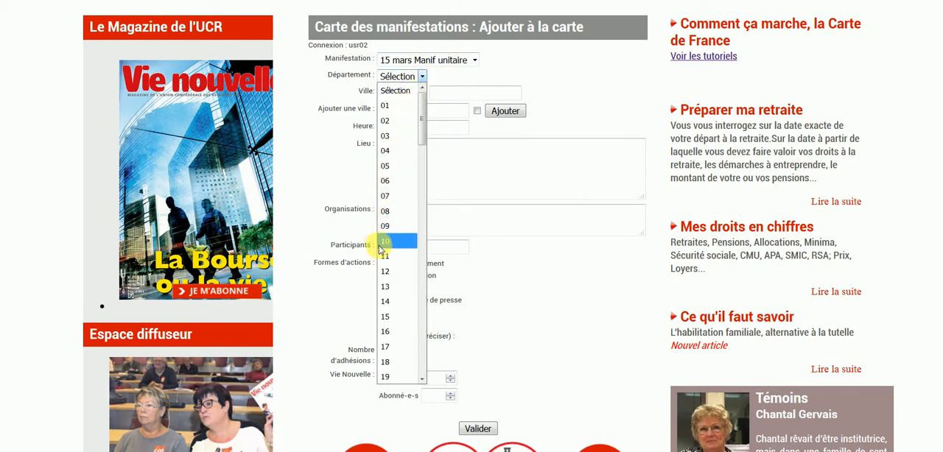
pyautogui.click(394, 138)
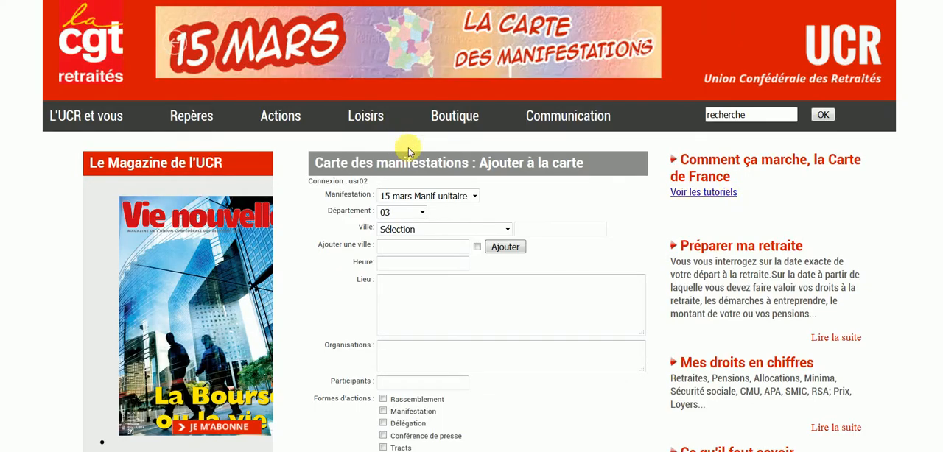
pyautogui.click(408, 212)
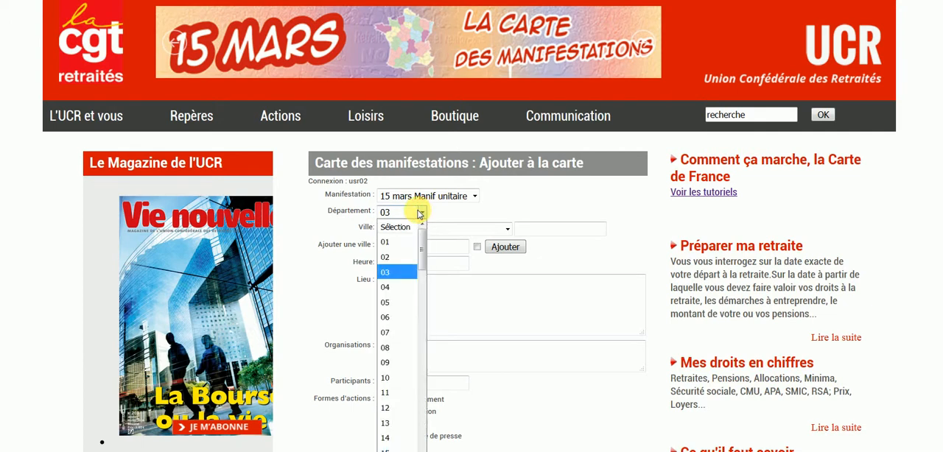
pyautogui.click(403, 302)
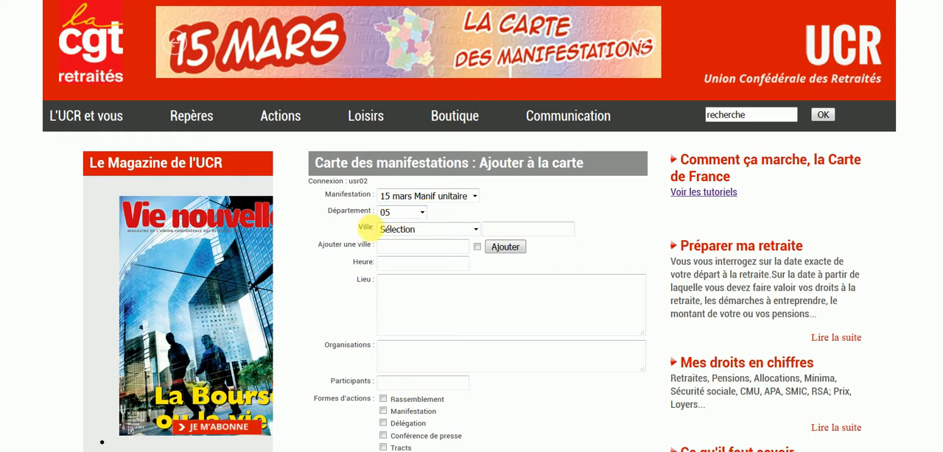
pyautogui.click(476, 230)
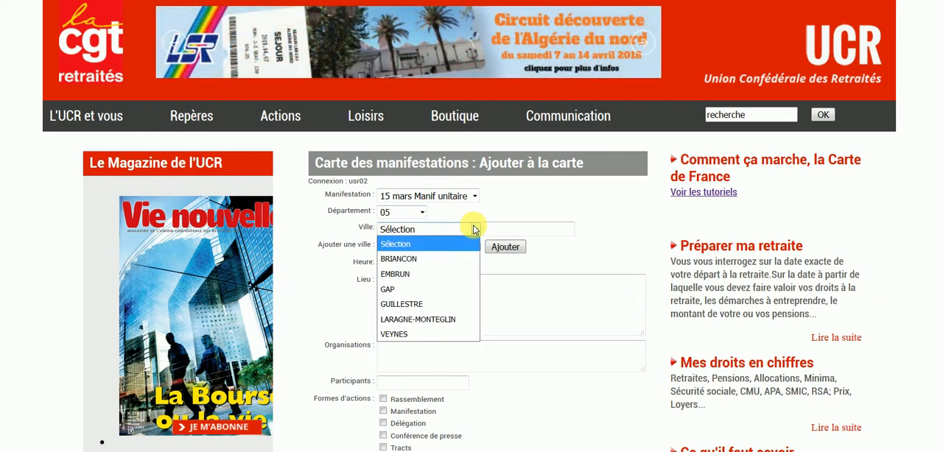
pyautogui.click(455, 262)
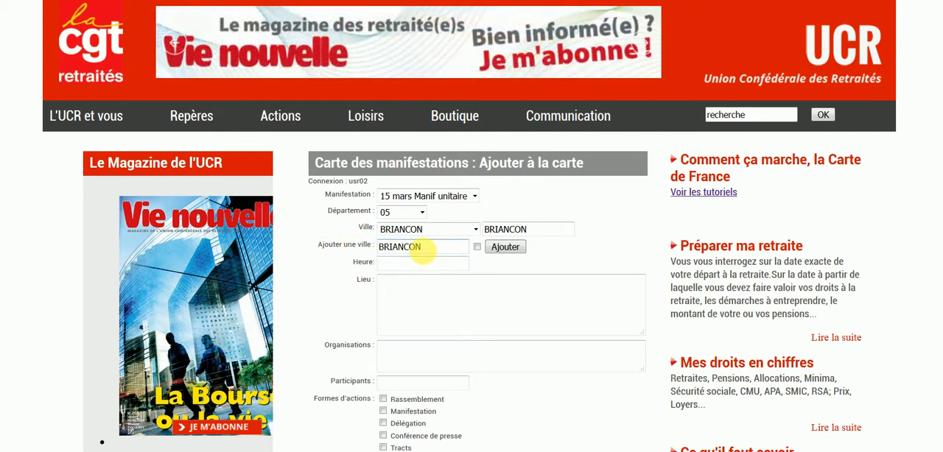
# - Replace the town with the manually added entry "gap"
pyautogui.moveTo(429, 253); pyautogui.dragTo(385, 254)
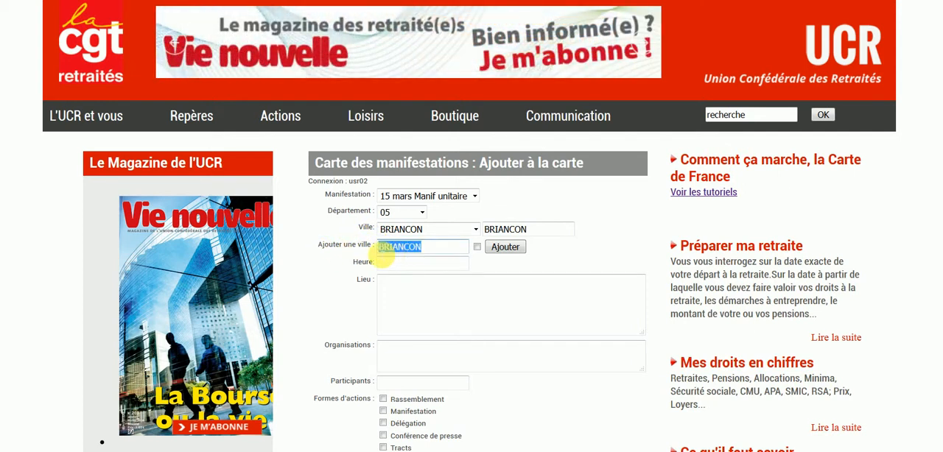
pyautogui.write('gap')
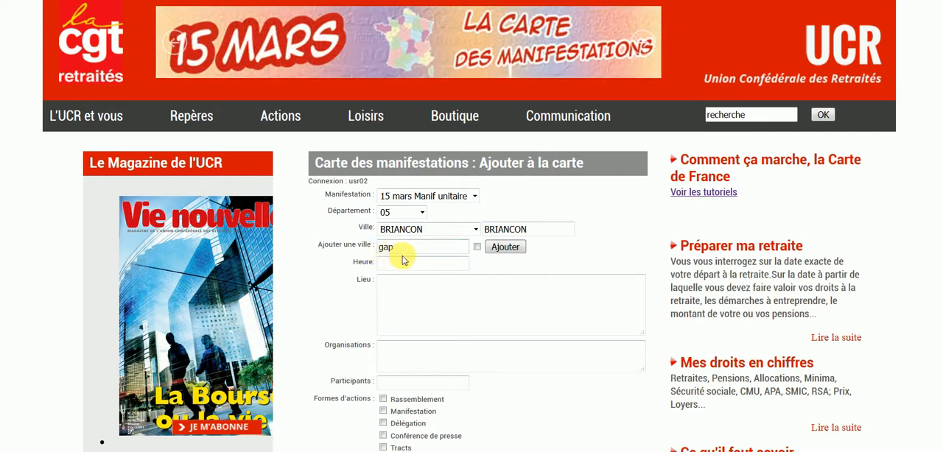
pyautogui.click(477, 247)
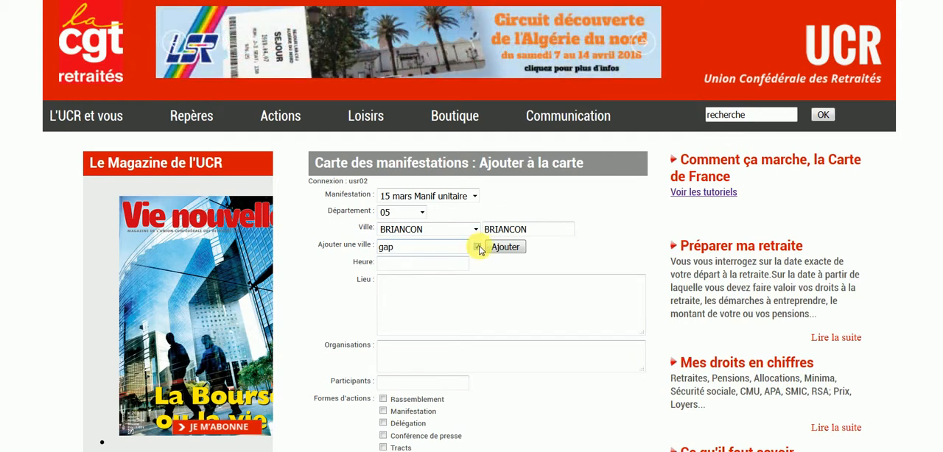
pyautogui.click(500, 247)
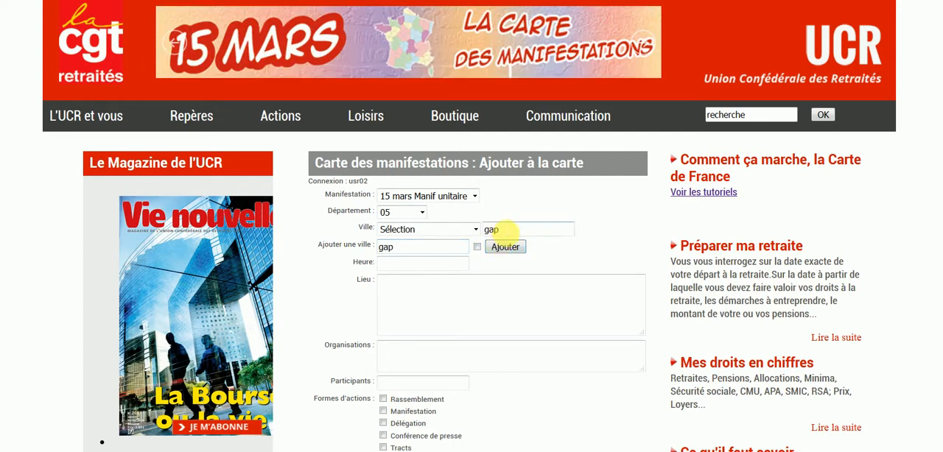
# - Set the initiative's time to 15H30
pyautogui.click(377, 265)
pyautogui.write('15')
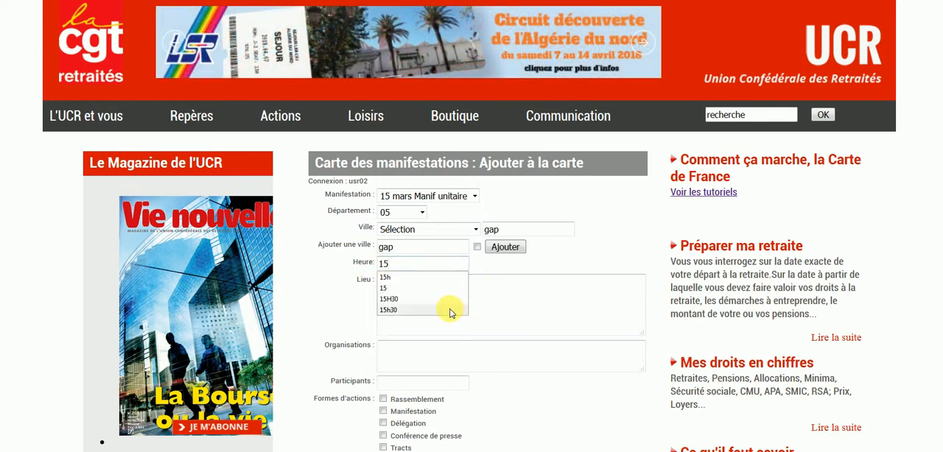
pyautogui.click(432, 299)
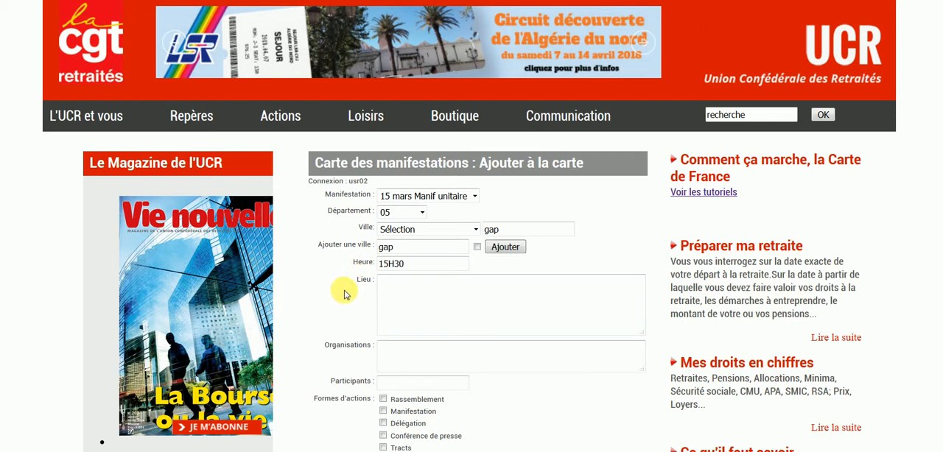
# - Enter "mairie" as the place and "cgt fo" as the participating organisations
pyautogui.click(387, 290)
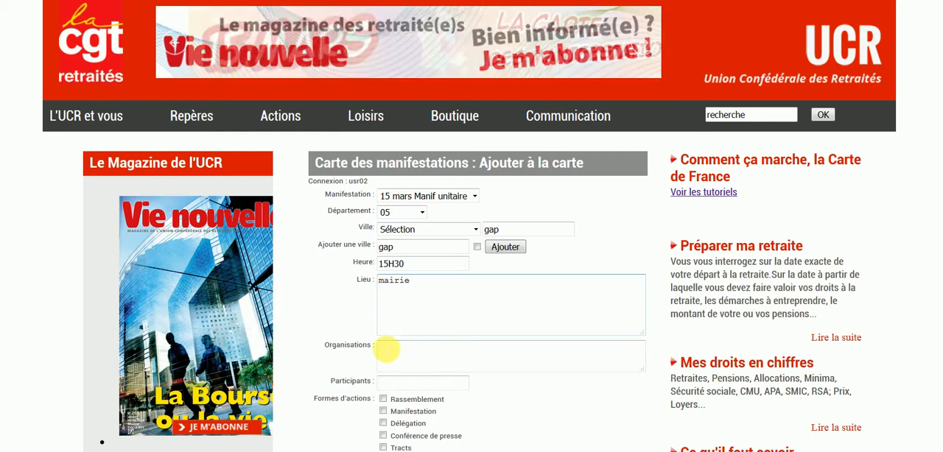
pyautogui.click(391, 349)
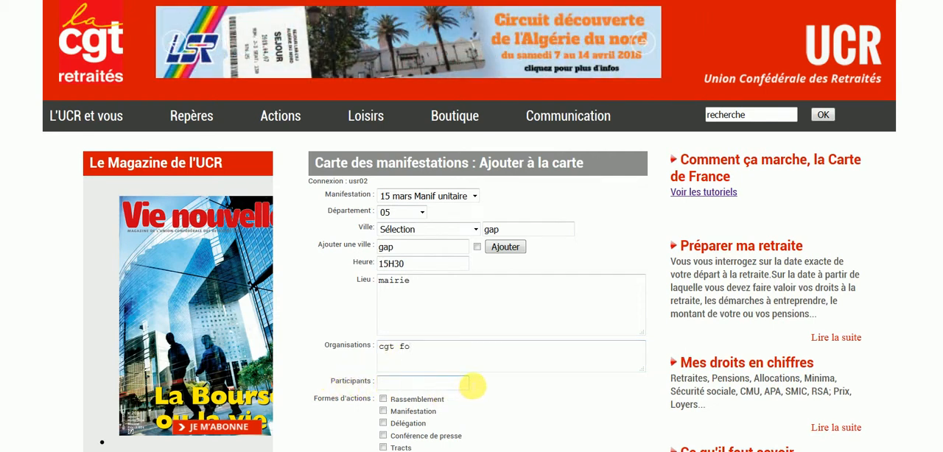
pyautogui.click(412, 381)
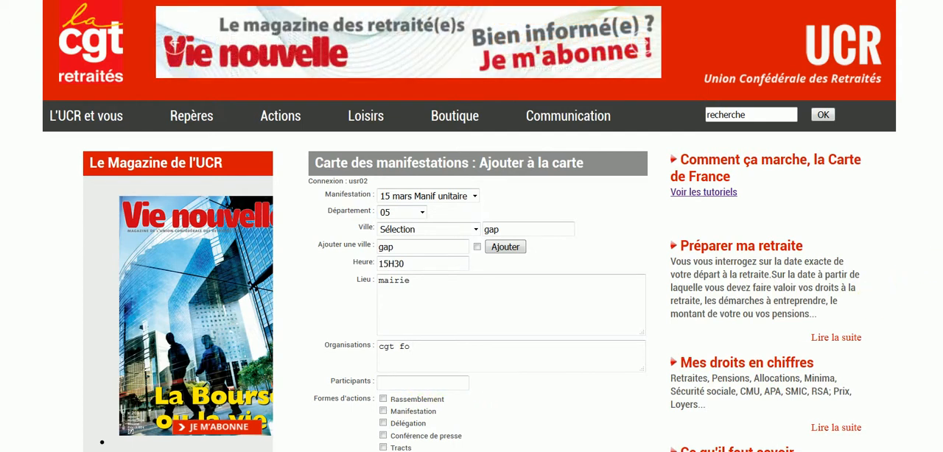
# - Tick Rassemblement, Manifestation, Délégation, Conférence de presse, Tracts and Pétition as forms of action, without Autres, and submit the initiative
pyautogui.scroll(-3, 471, 295)
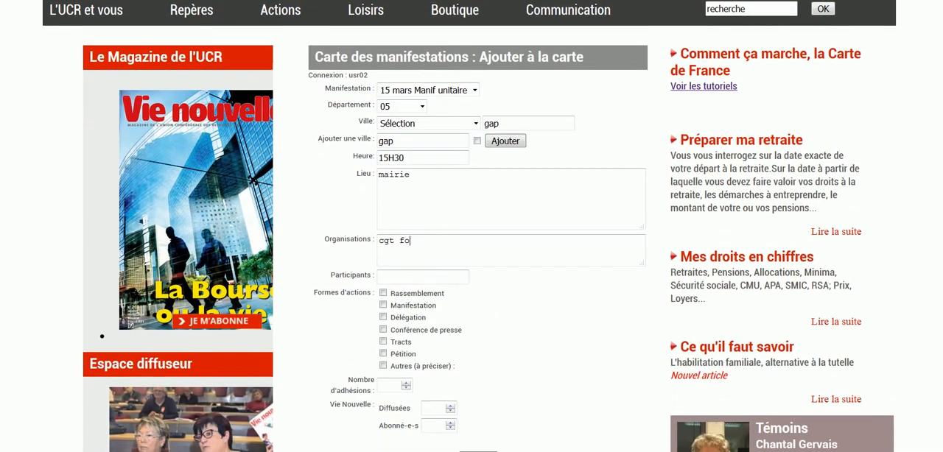
pyautogui.scroll(-1, 472, 295)
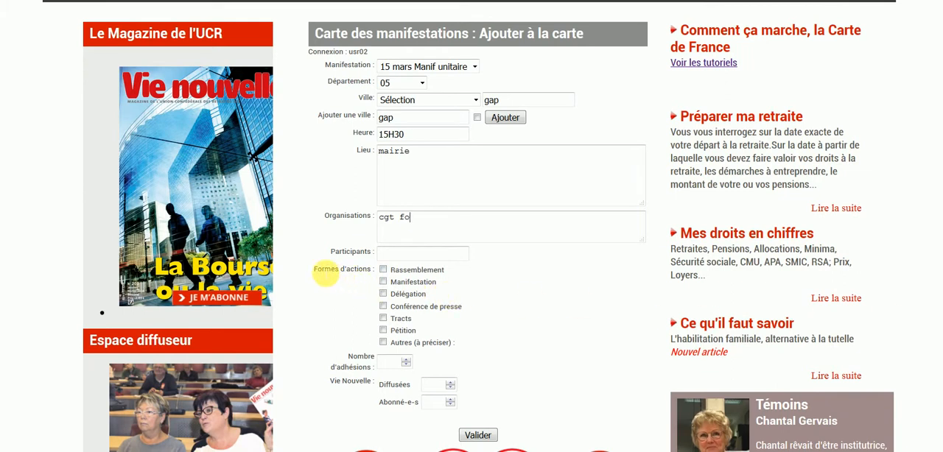
pyautogui.click(383, 270)
pyautogui.click(383, 281)
pyautogui.click(383, 294)
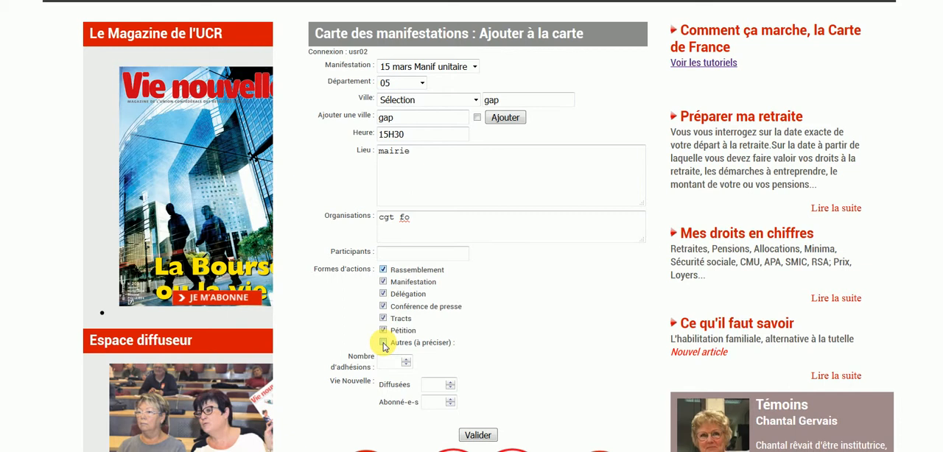
pyautogui.click(384, 343)
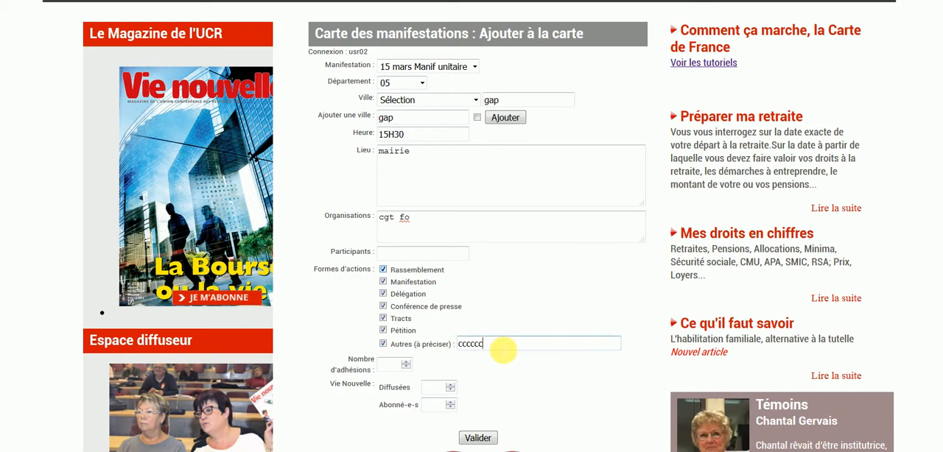
pyautogui.click(383, 344)
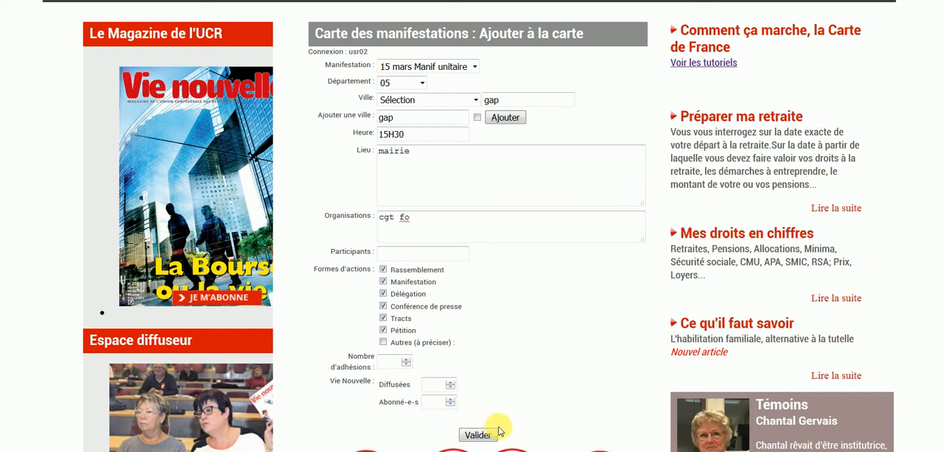
pyautogui.click(474, 435)
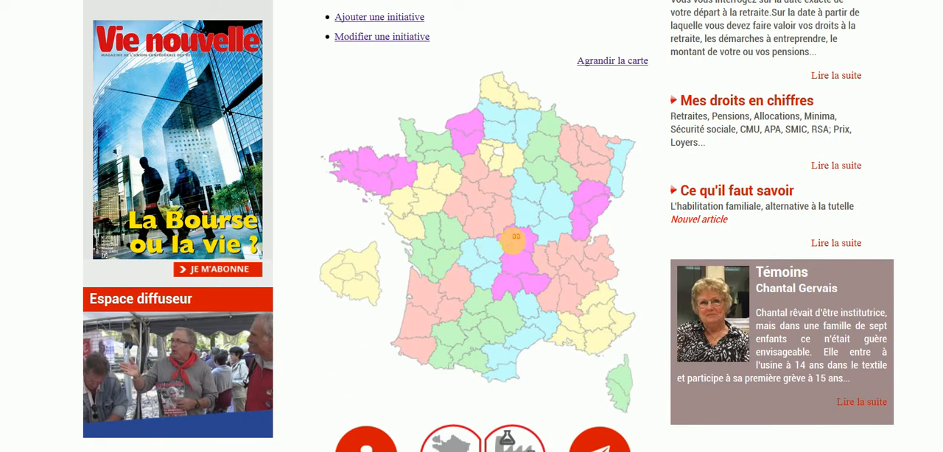
# - Locate department 03 on the map of demonstrations
pyautogui.moveTo(518, 238)
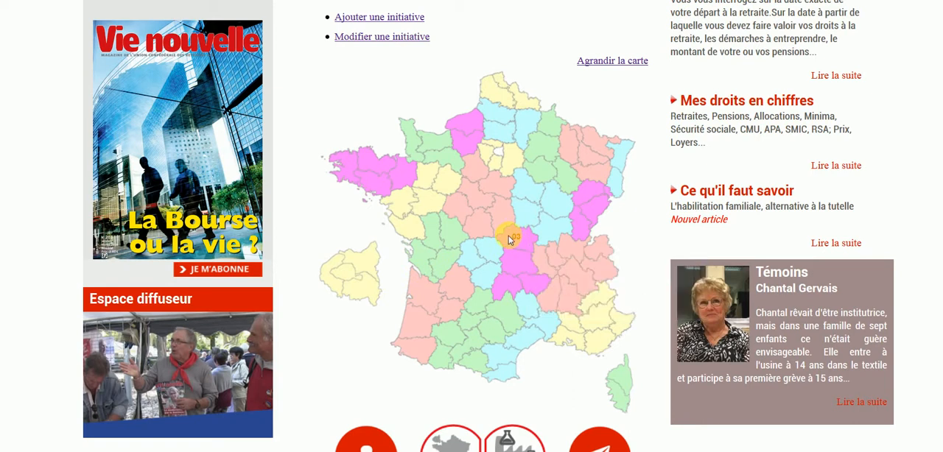